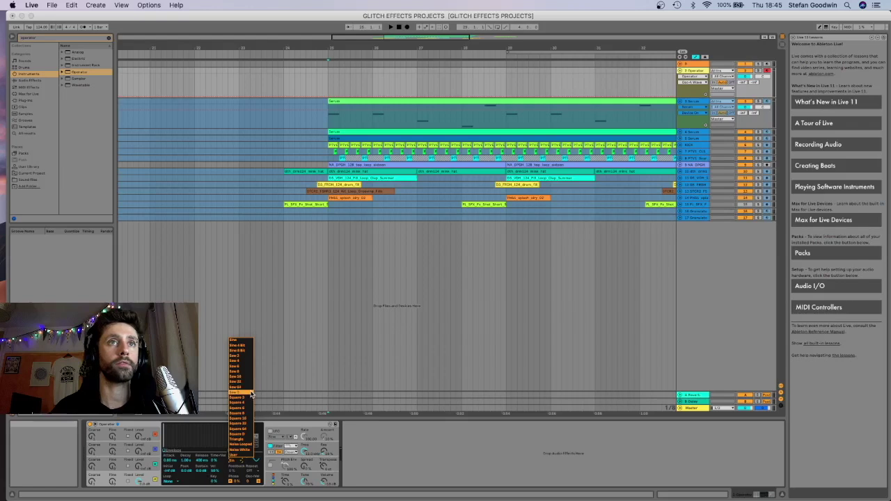
Find the Utility audio effect in the browser and add it after Operator on the Operator track
click(61, 39)
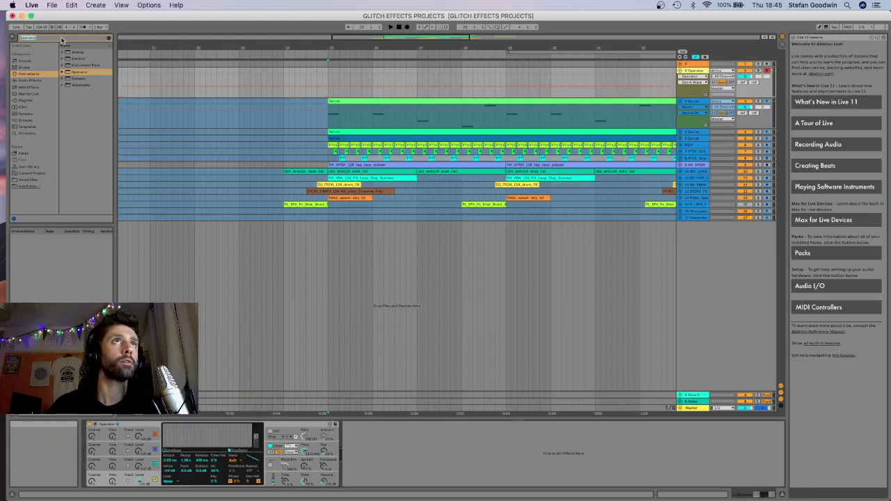
text(util)
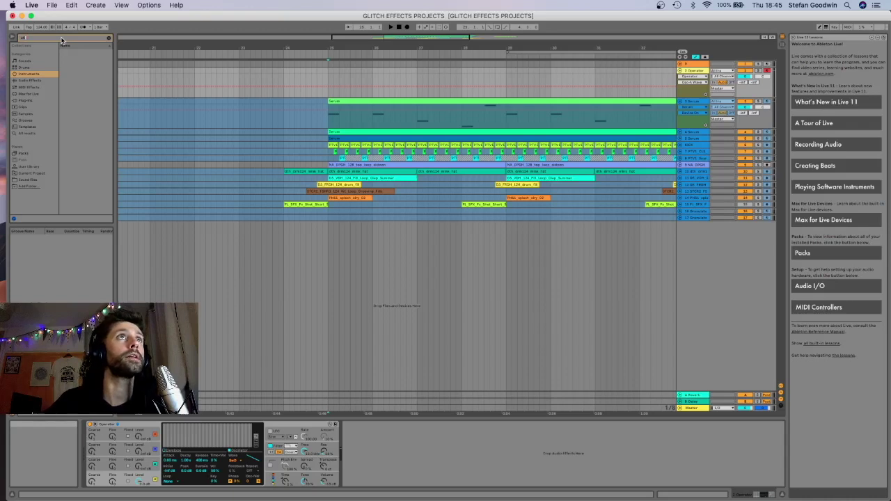
click(29, 80)
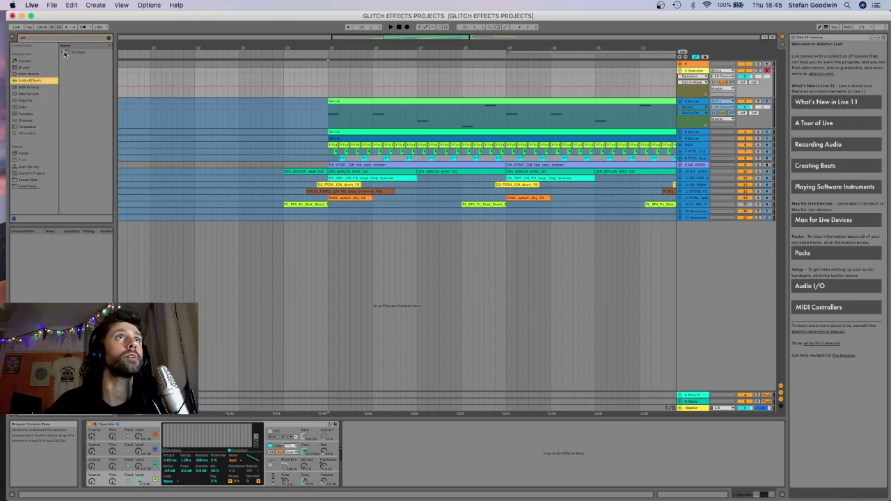
click(64, 52)
double_click(80, 58)
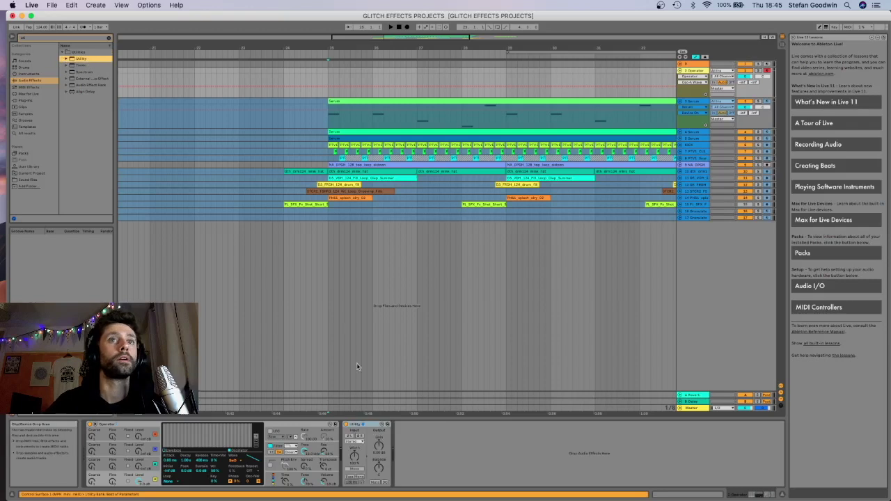
Set the Utility's output gain to -10 dB
click(379, 456)
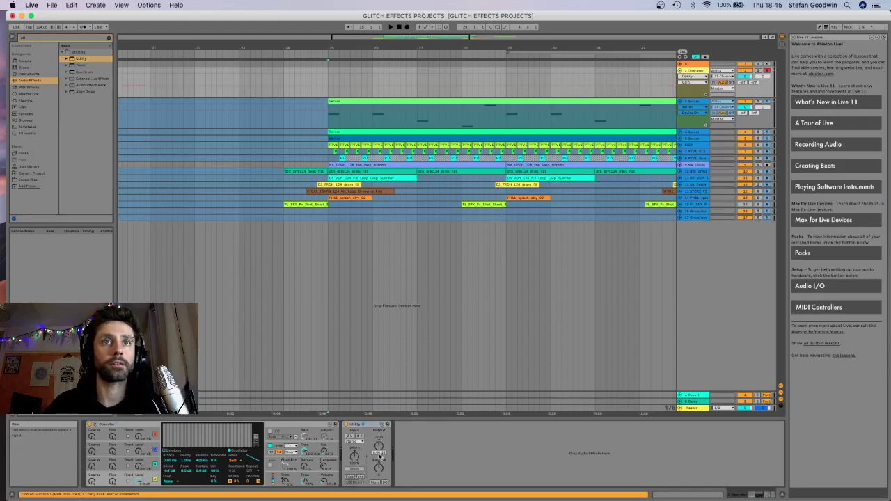
text(10)
key(Return)
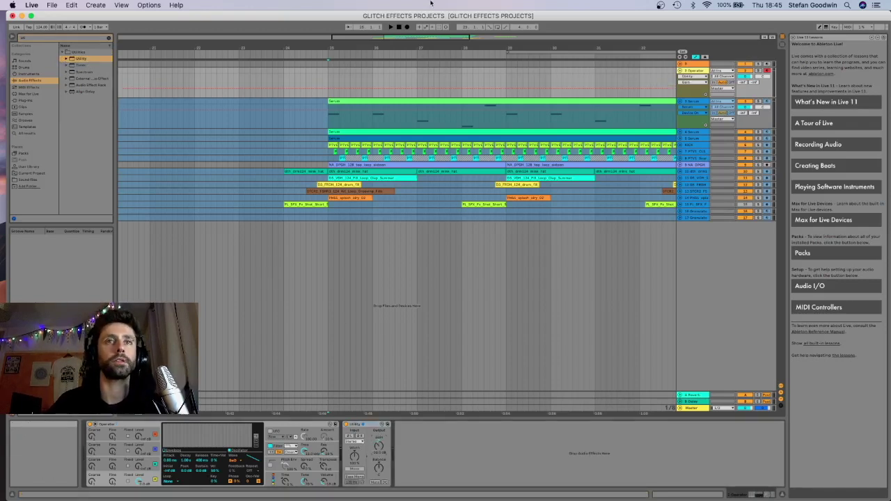
Play the arrangement from bar 25 to check the sound in context
click(328, 120)
key(space)
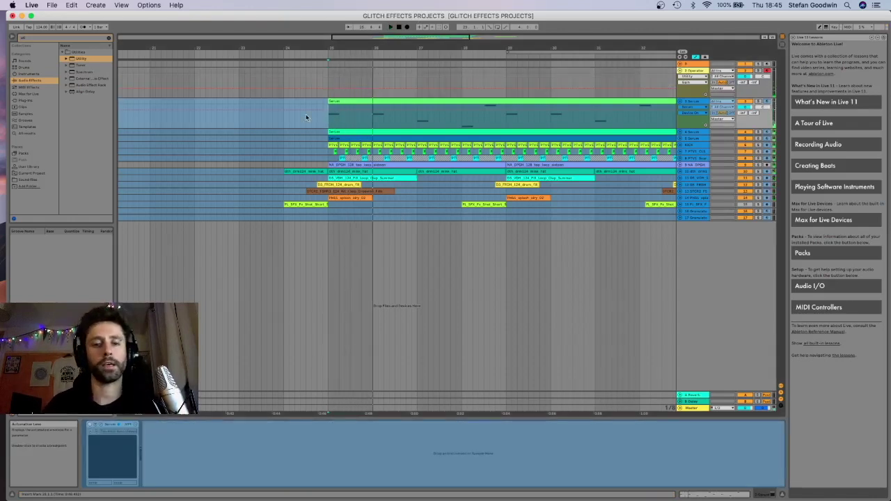
Turn on the LFO in the Operator track's synth and raise the LFO amount well above its default
click(410, 65)
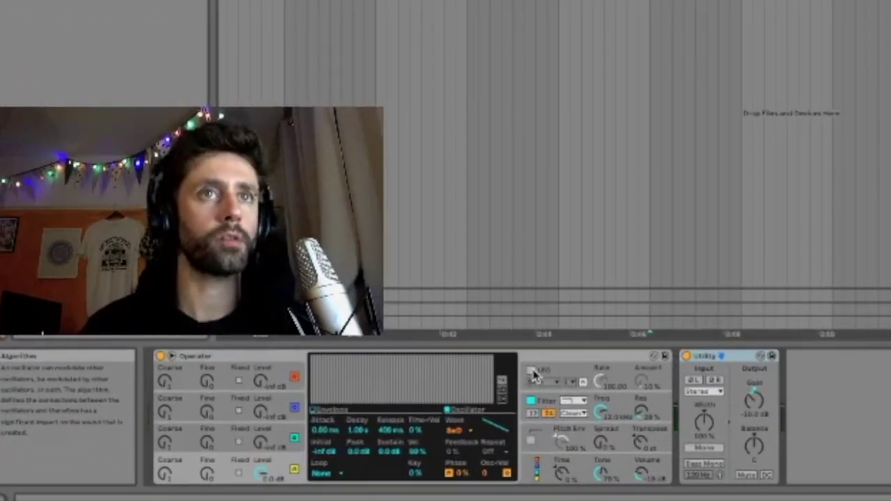
click(533, 373)
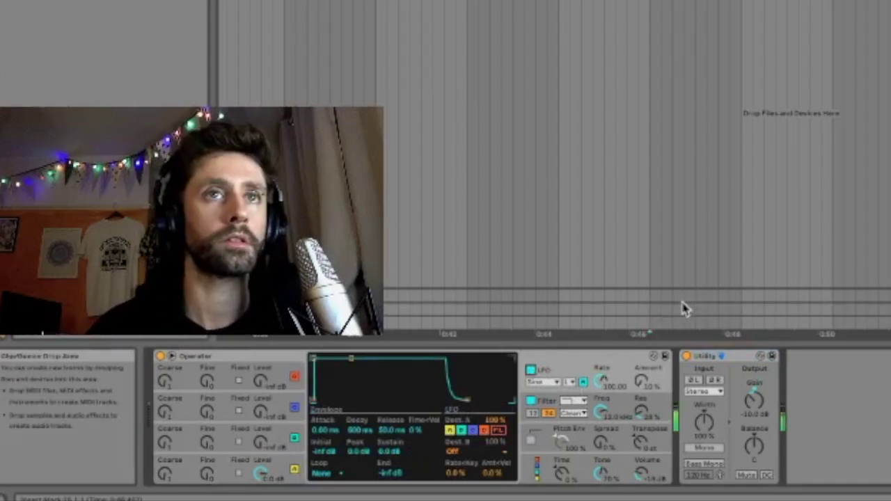
drag(648, 387, 641, 358)
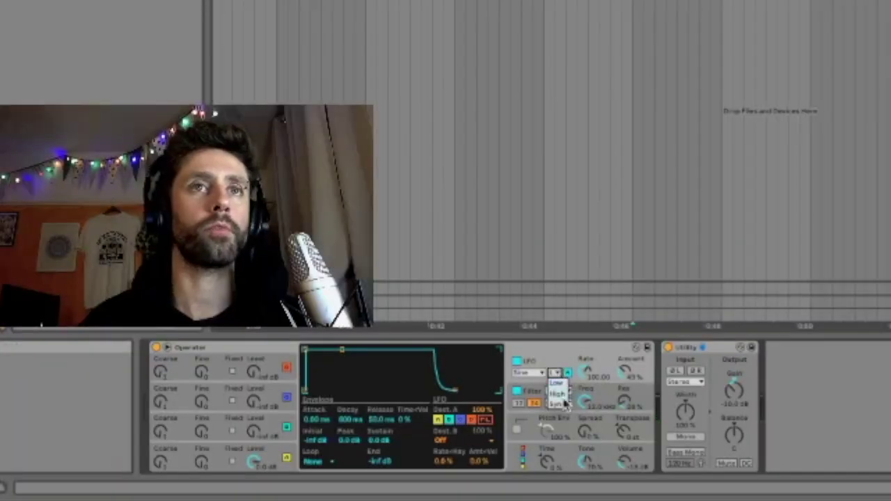
Switch Operator's LFO range to Sync, set its rate to 1.5 and raise the amount to about 79%
click(561, 405)
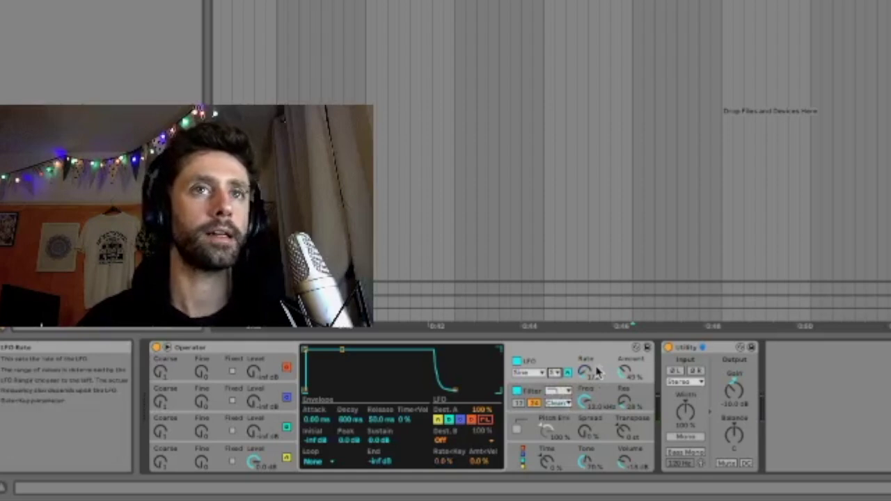
drag(587, 383, 587, 365)
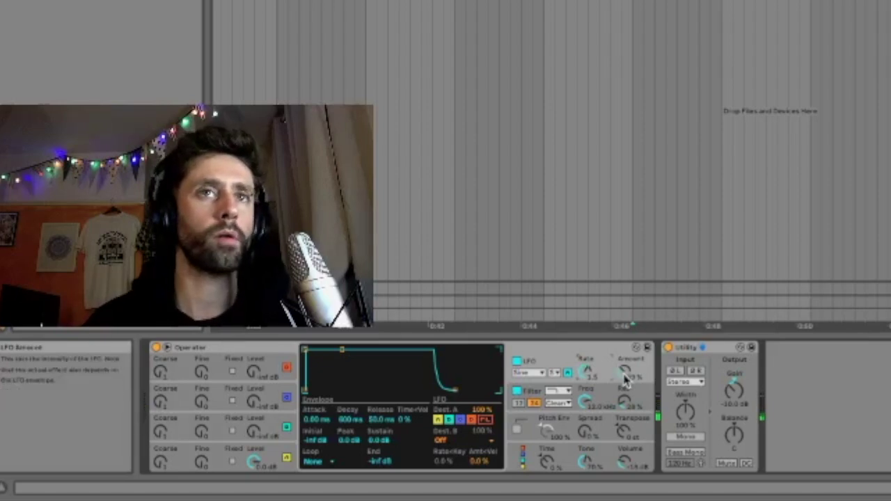
drag(625, 378, 625, 371)
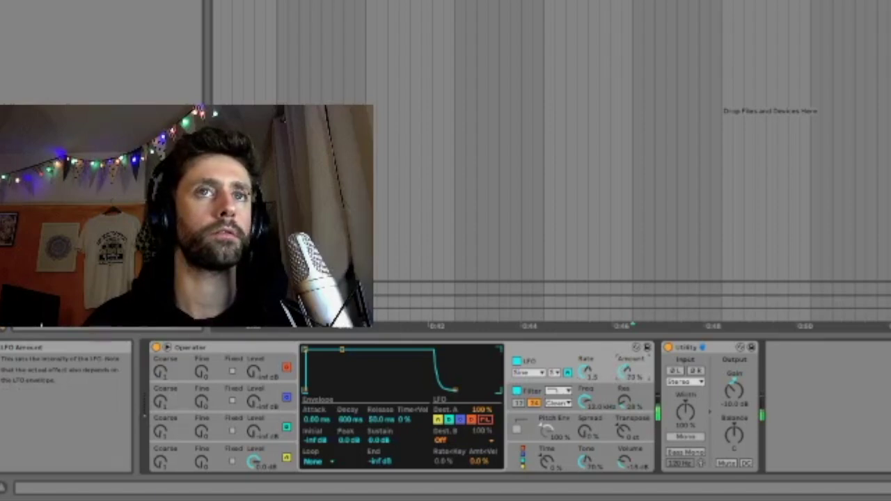
drag(625, 378, 625, 365)
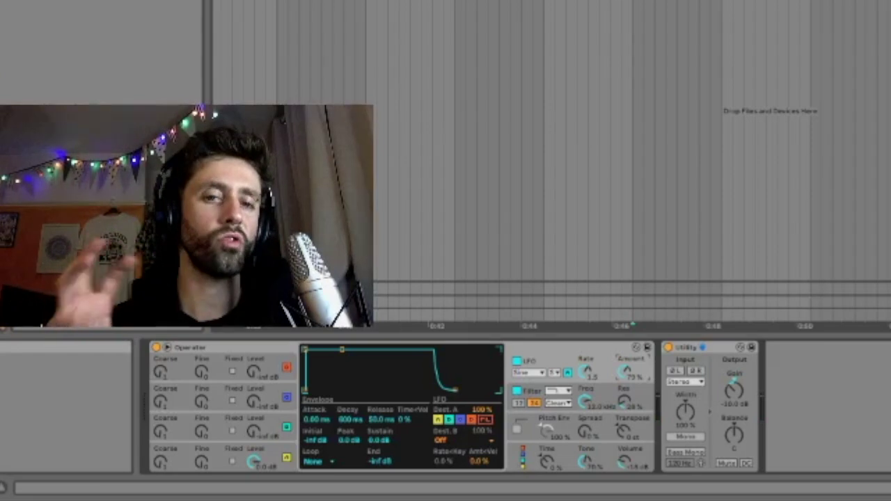
Change Operator's filter to band-pass, raise its resonance to about 104% and lower its frequency to about 6.34 kHz
click(565, 394)
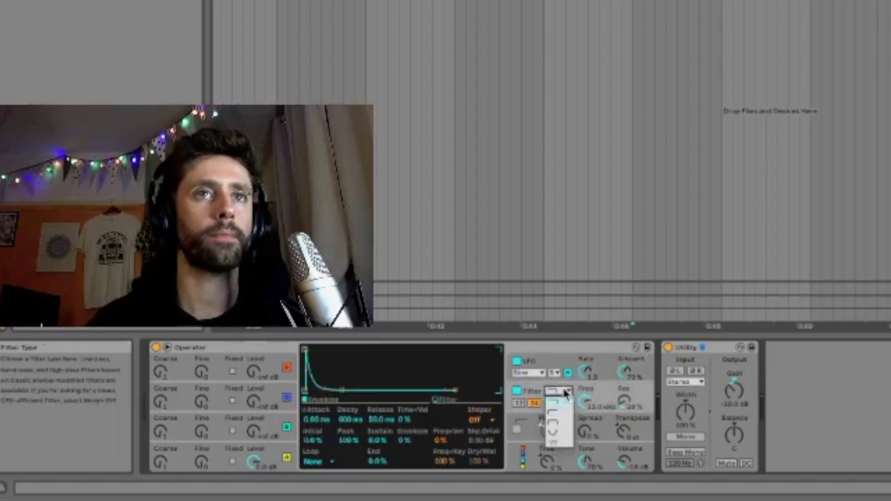
click(569, 426)
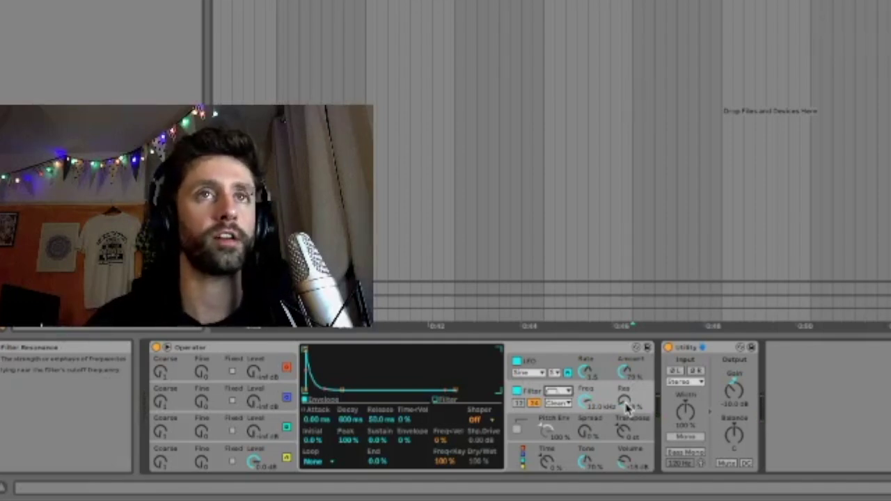
drag(627, 409, 627, 390)
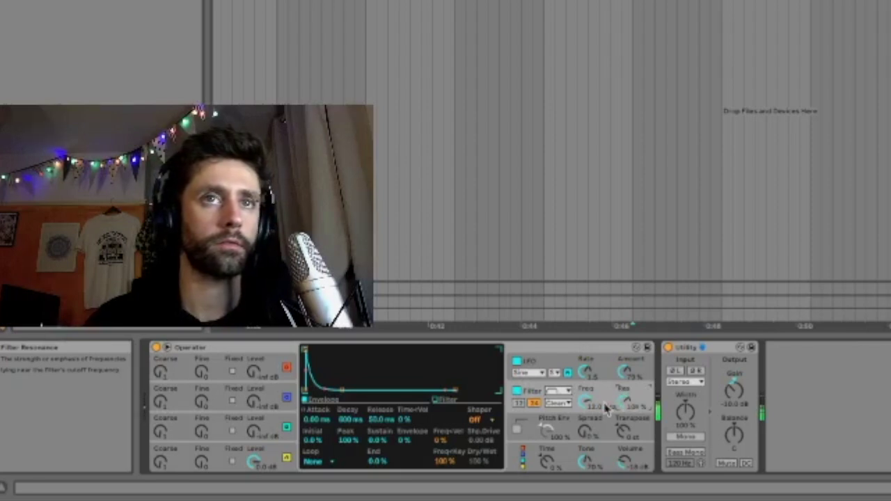
drag(588, 402, 588, 411)
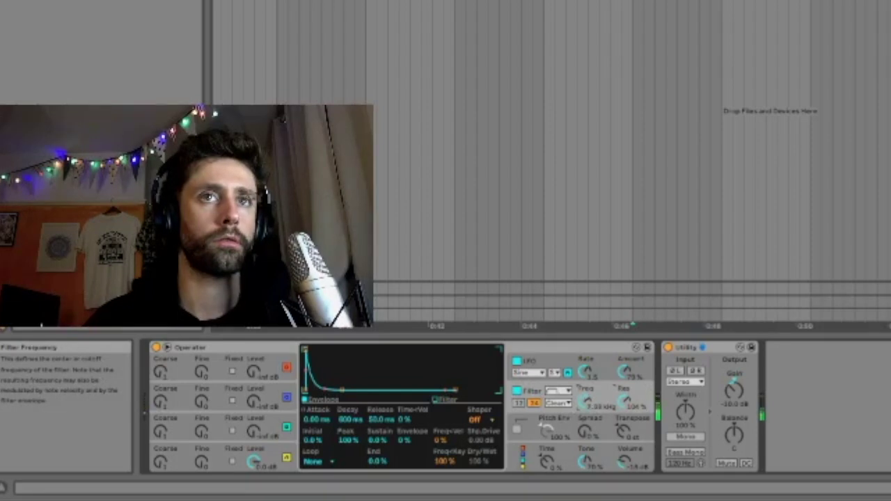
Raise Operator's LFO rate to 2 and slightly reduce the LFO amount
click(585, 370)
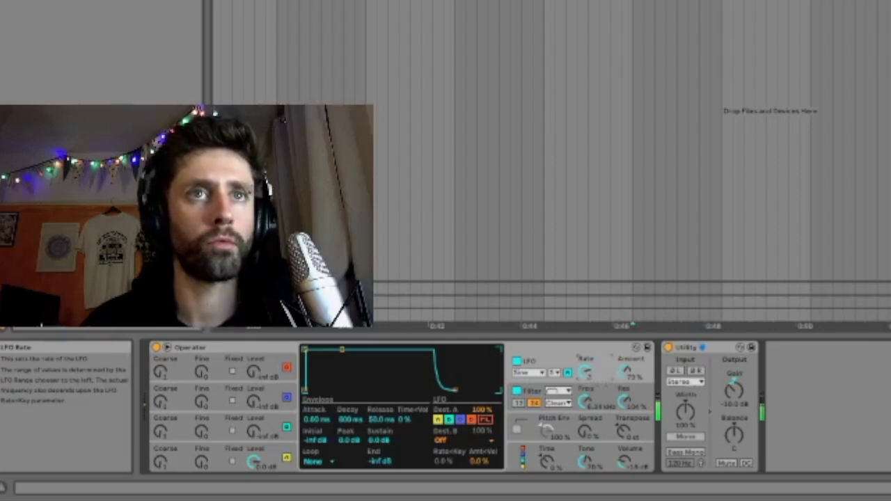
mouse_move(626, 372)
mouse_down()
mouse_move(627, 363)
mouse_move(626, 375)
mouse_up()
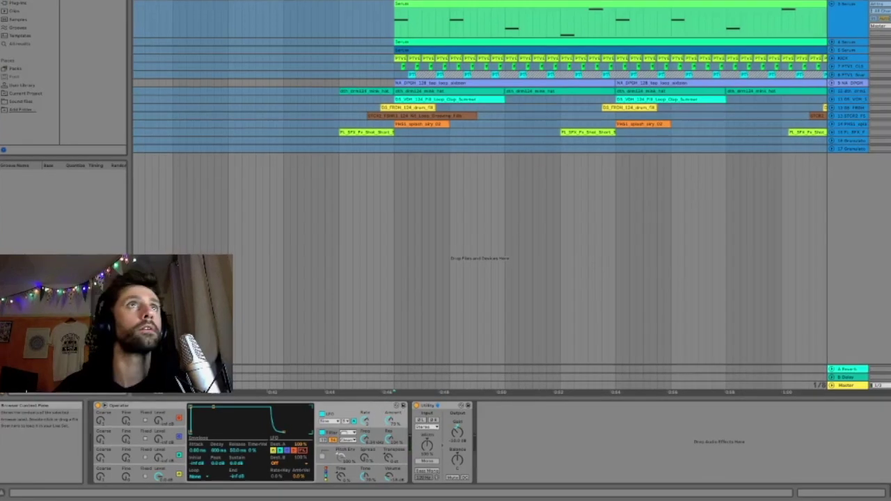
Add a Saturator after the Utility, set its curve to Hard Curve and reduce its dry/wet to about 37%
key(Return)
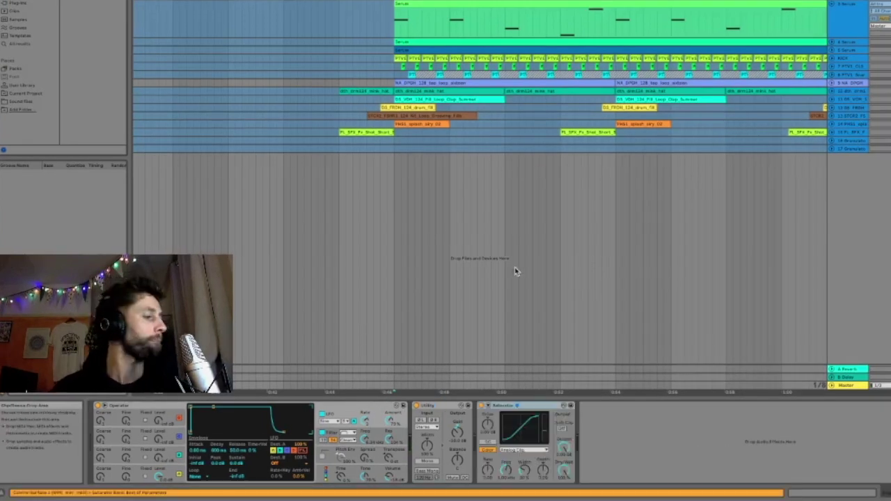
click(523, 450)
click(525, 427)
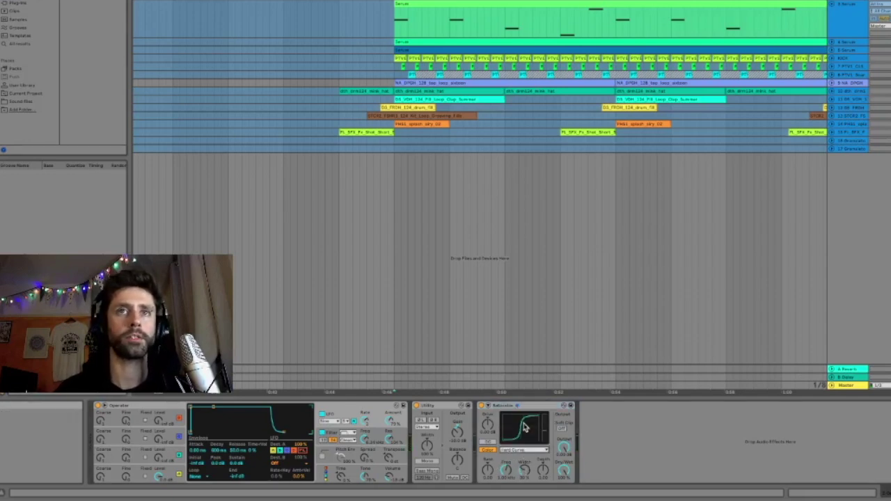
drag(565, 472, 565, 482)
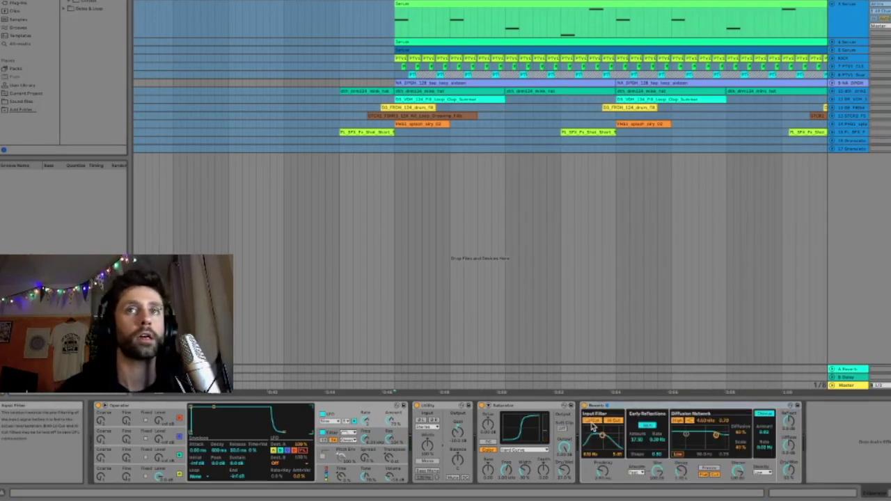
Raise the Reverb's input filter frequency to about 2.79 kHz and add a Delay effect after the Reverb
drag(603, 436, 609, 436)
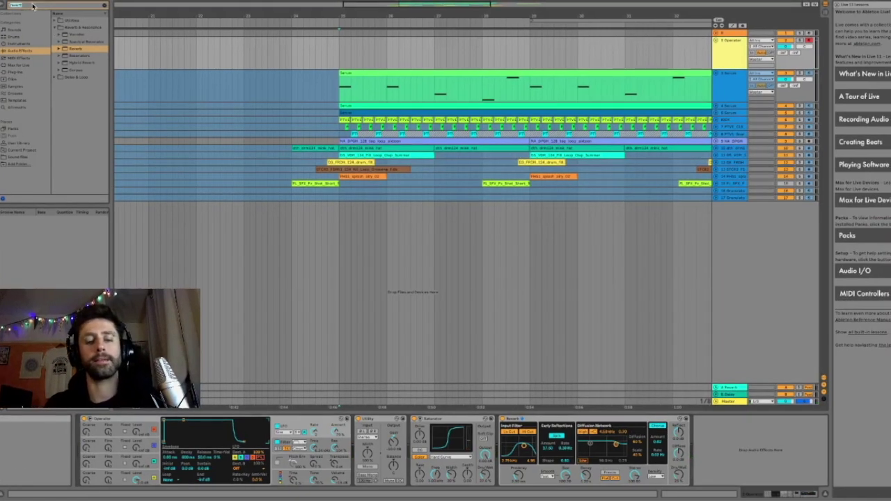
text(delay)
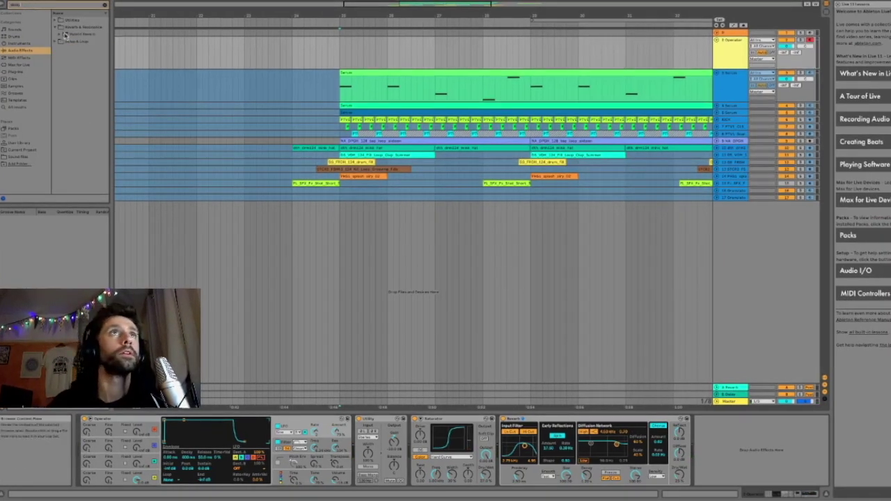
click(53, 43)
double_click(79, 78)
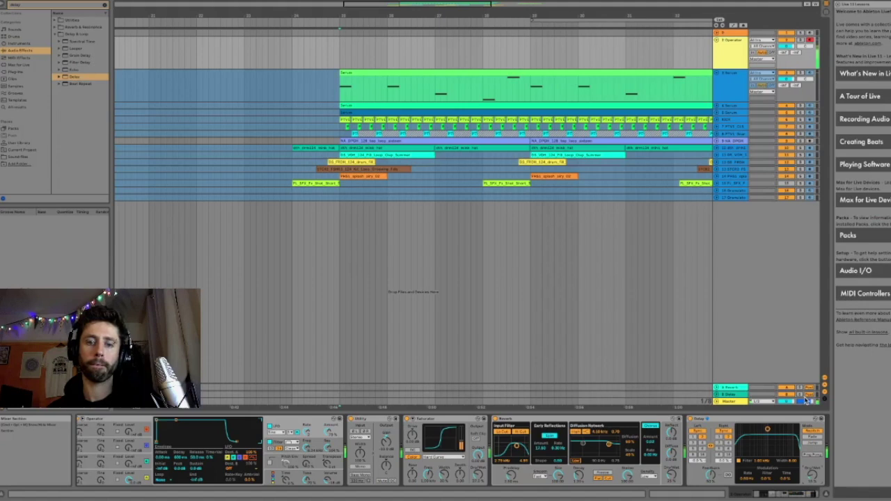
Record two long MIDI notes on the Operator track from bar 25 to about bar 33
scroll(587, 348, right, 10)
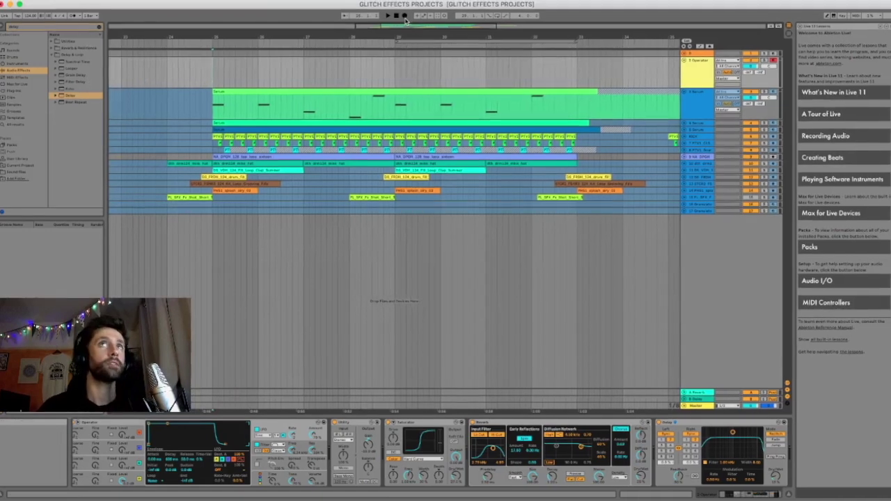
click(404, 18)
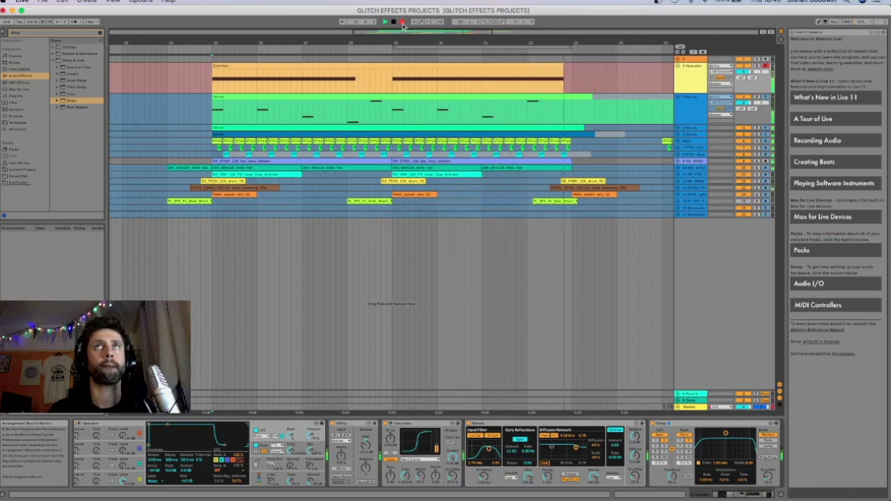
Open the recorded Operator clip, quantize its two notes and close the clip editor
double_click(363, 66)
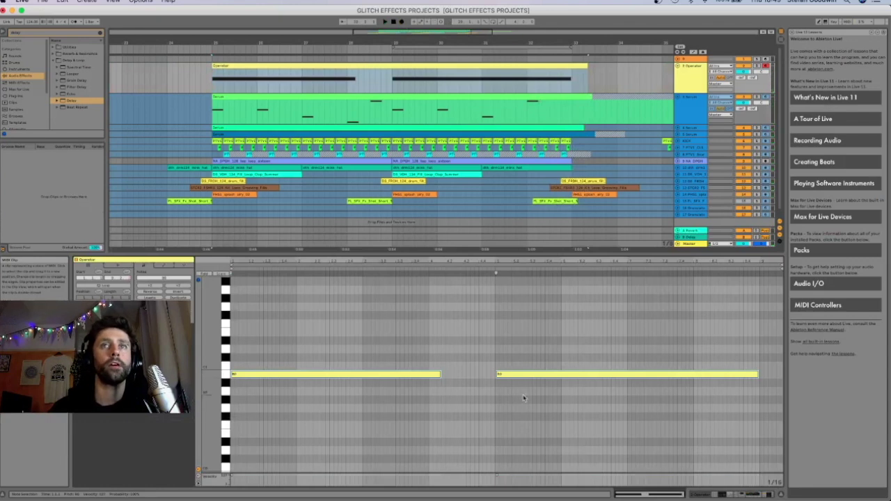
key(super+u)
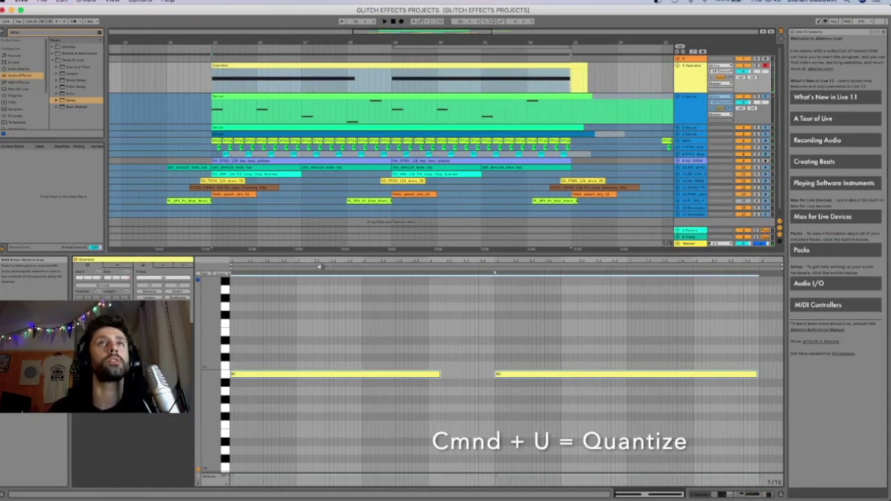
click(368, 83)
key(super+alt+l)
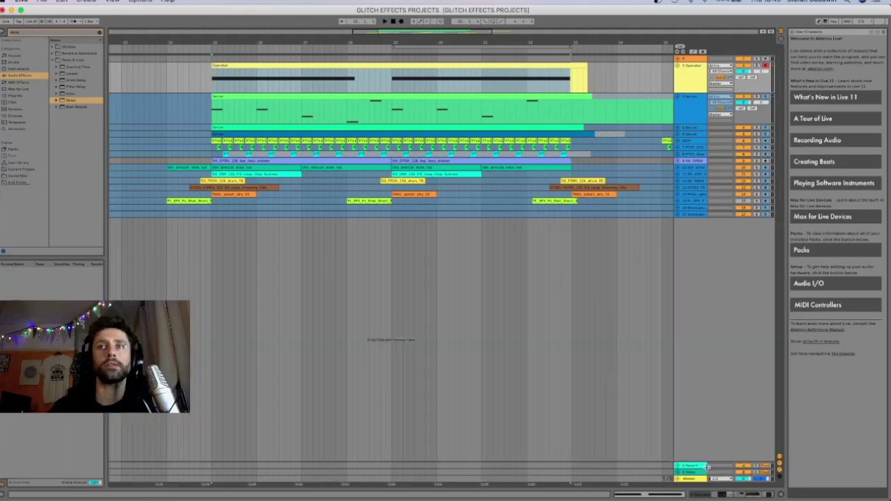
Show the Operator track's devices and add an EQ Eight after the Delay
click(725, 495)
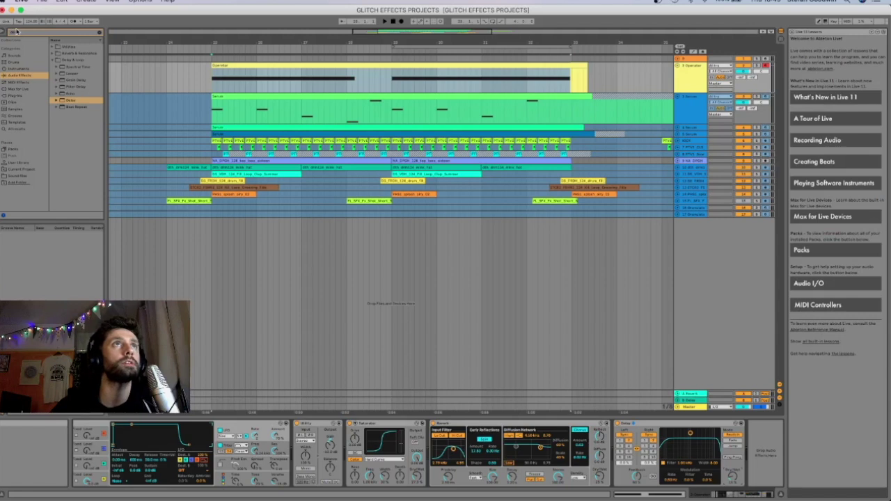
text(eq)
double_click(74, 66)
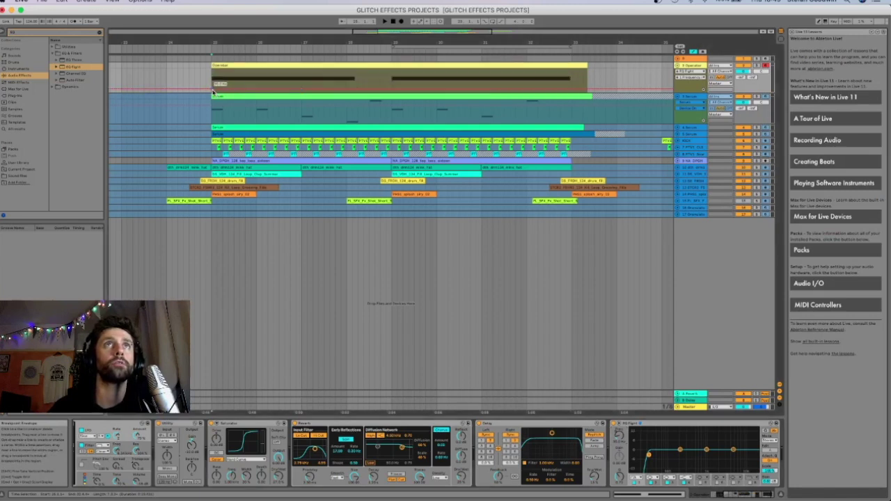
Automate EQ Eight's first band frequency to start high at bar 25 and fall over about two bars, and play it back
drag(214, 84, 212, 78)
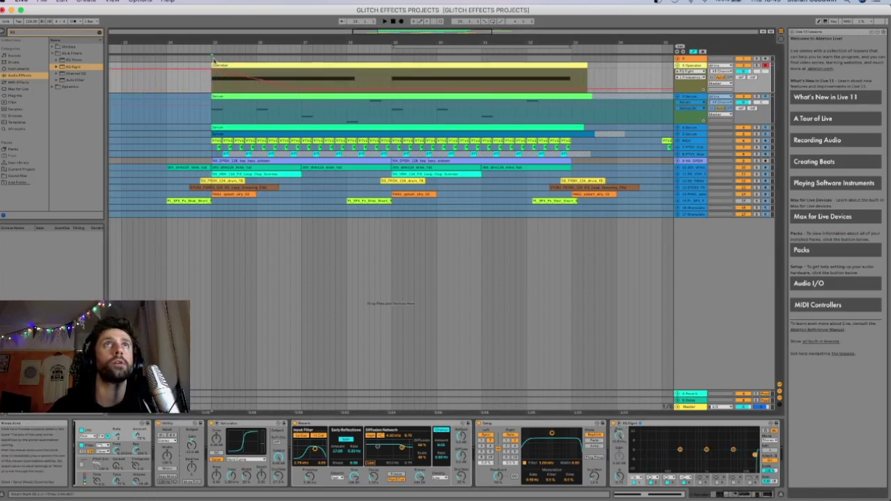
key(space)
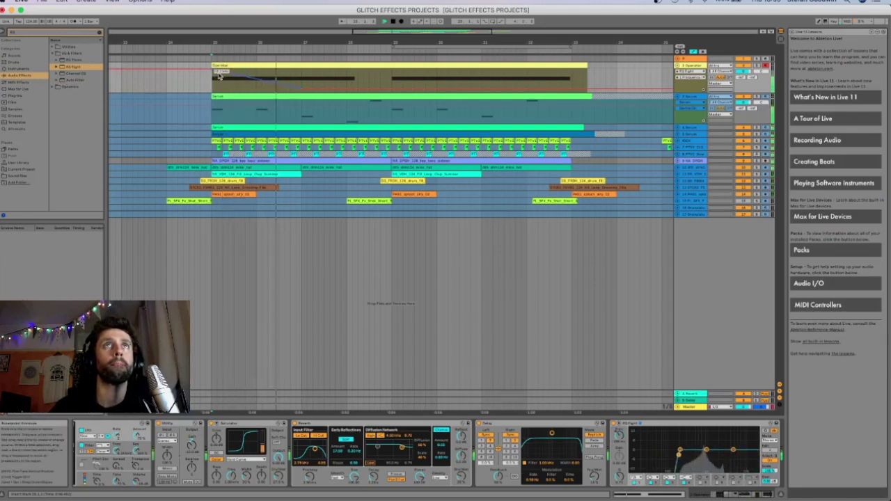
Extend the EQ Eight frequency automation with a rise to bar 28, a dip around bar 31 and a rise near bar 32, and play it back
key(space)
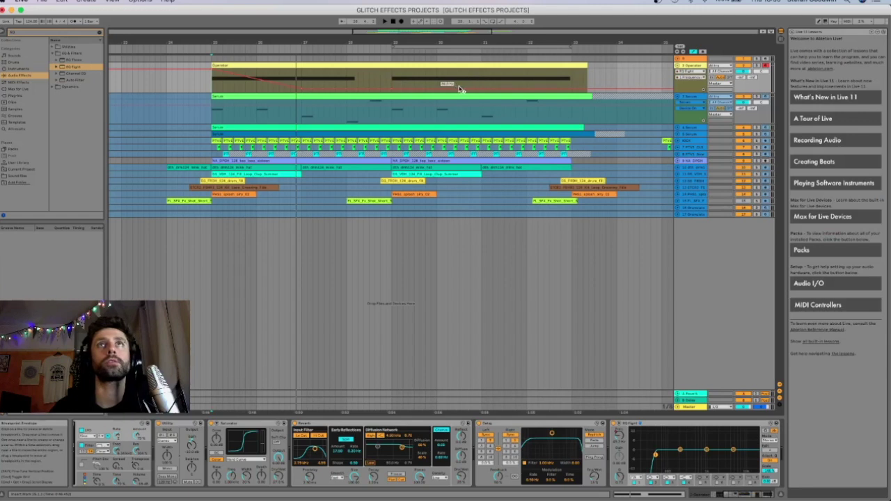
click(347, 80)
click(391, 75)
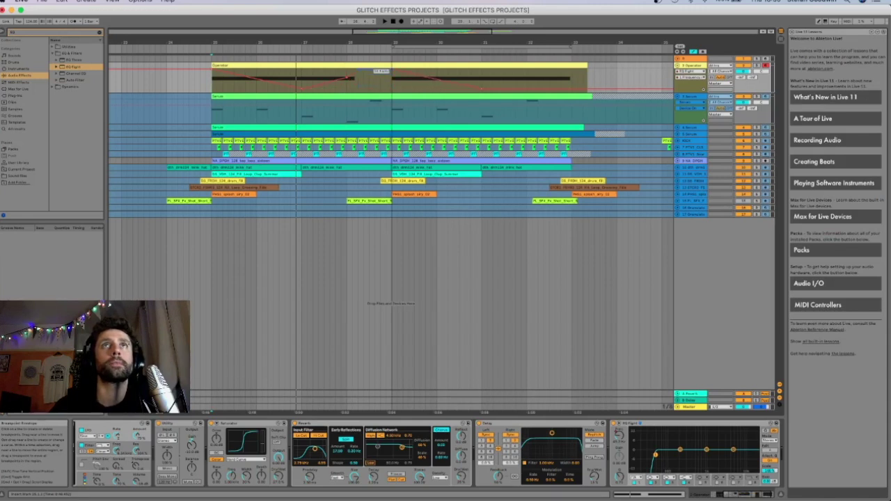
drag(391, 75, 562, 87)
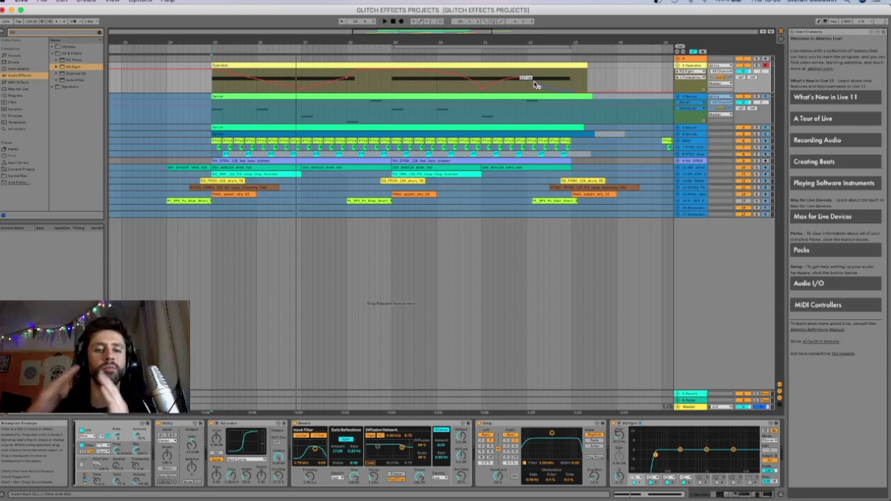
key(space)
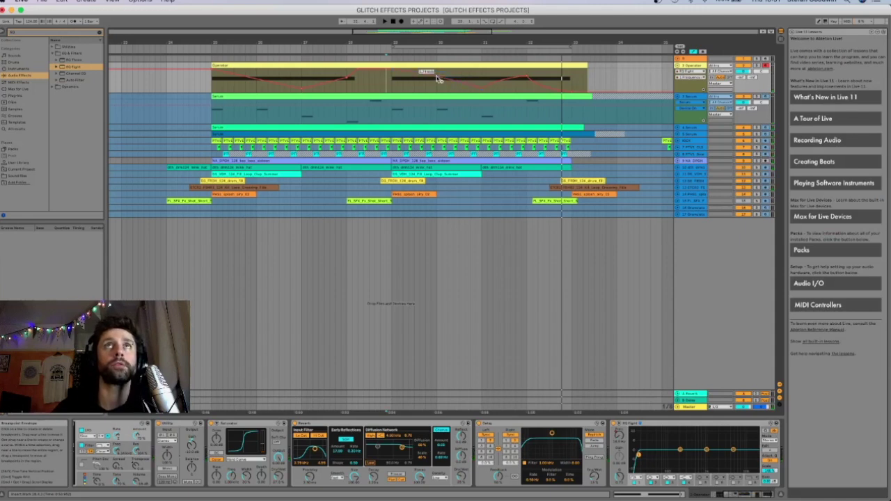
click(384, 84)
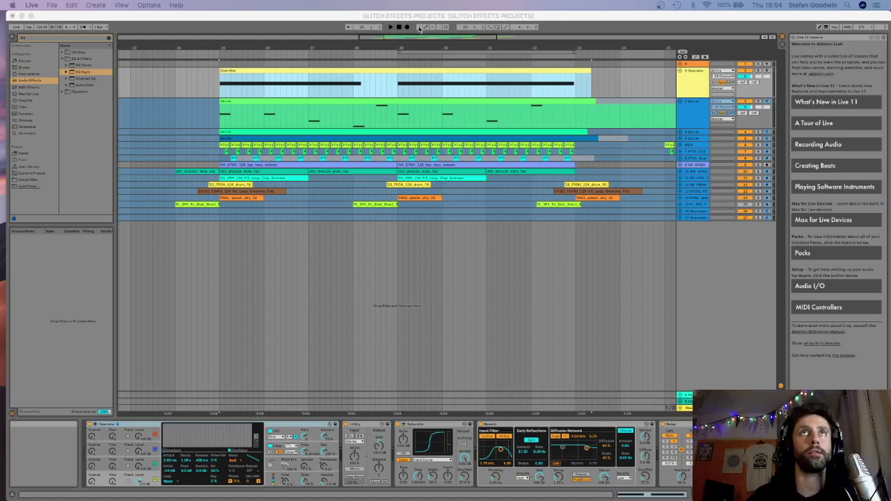
Freeze and flatten the Operator track to audio, and split the audio at about 29.4.1 and 33.3.1
right_click(447, 71)
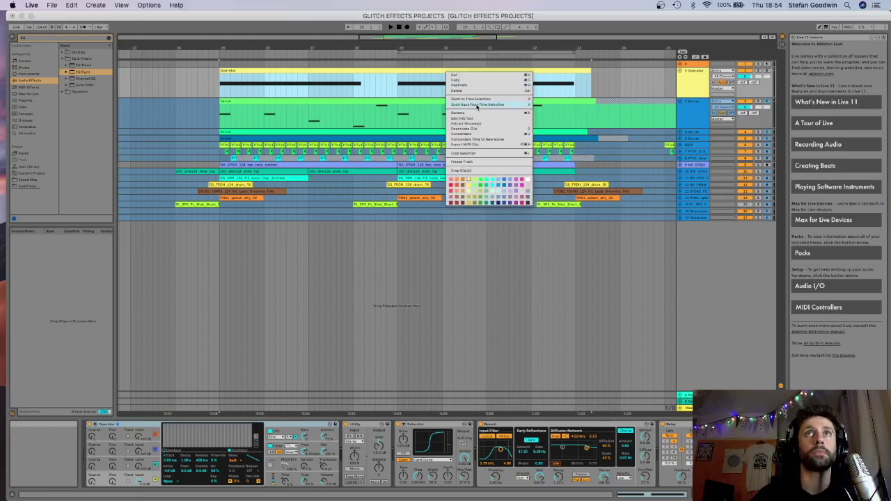
click(475, 162)
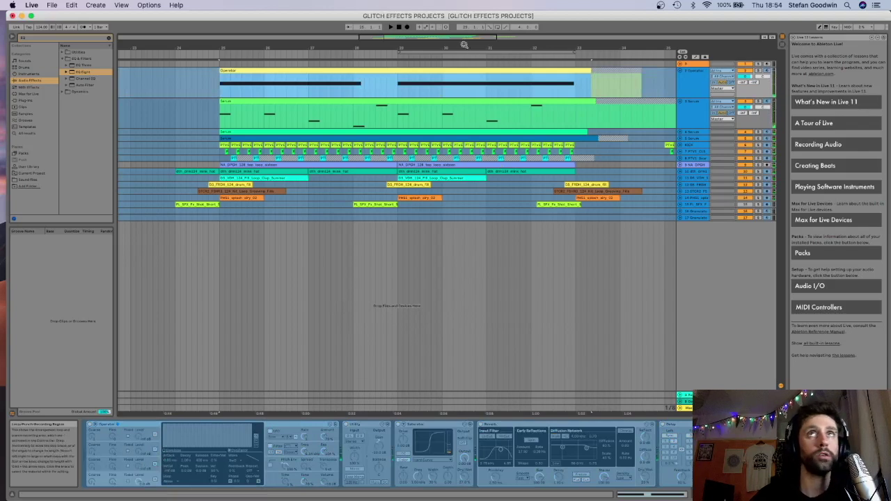
right_click(437, 72)
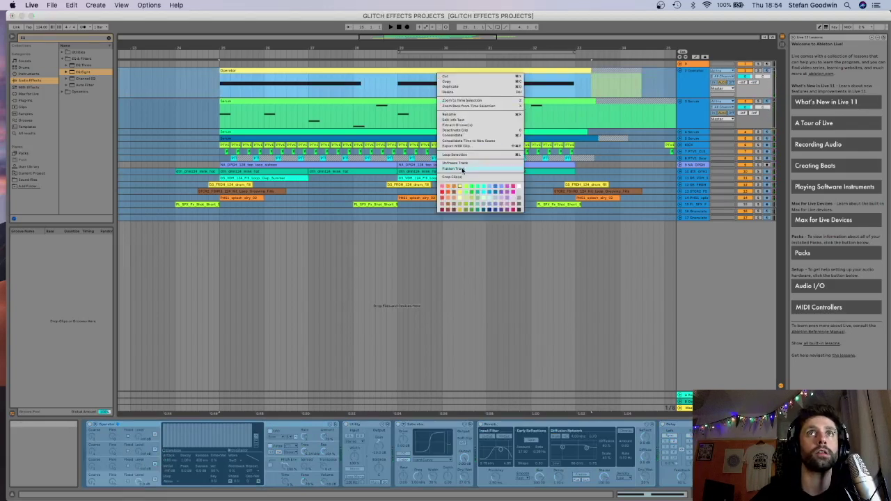
click(461, 169)
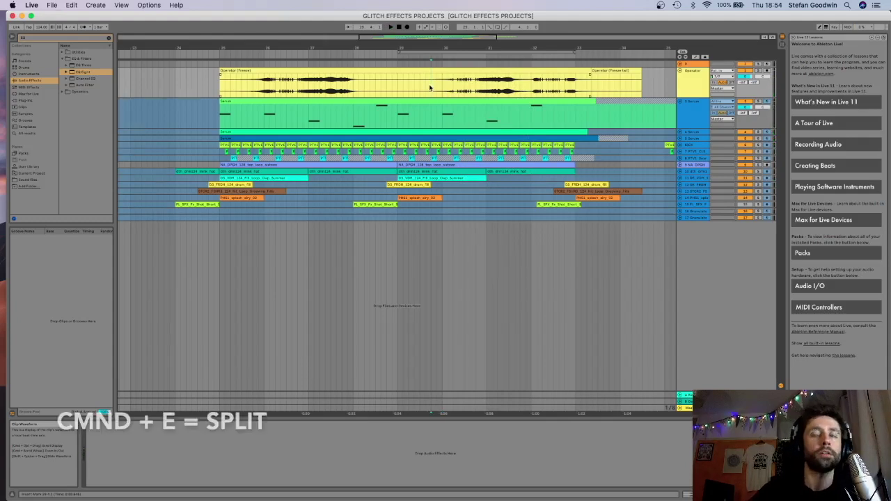
key(super+e)
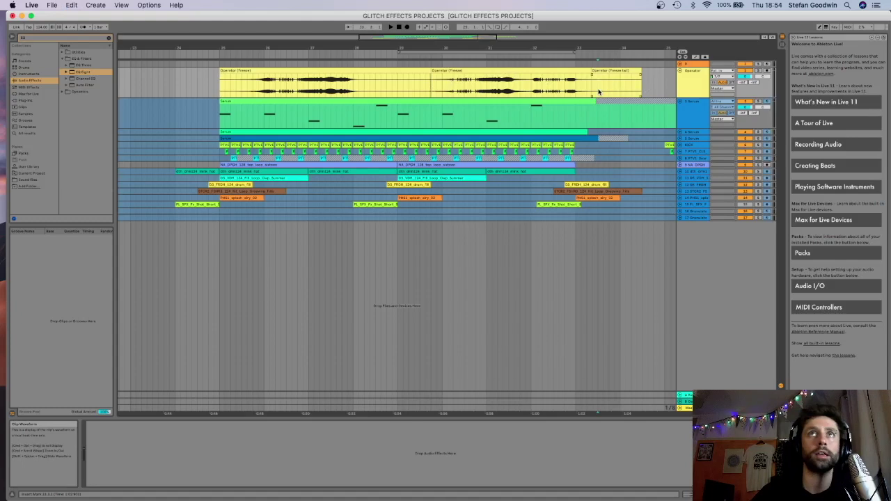
key(super+e)
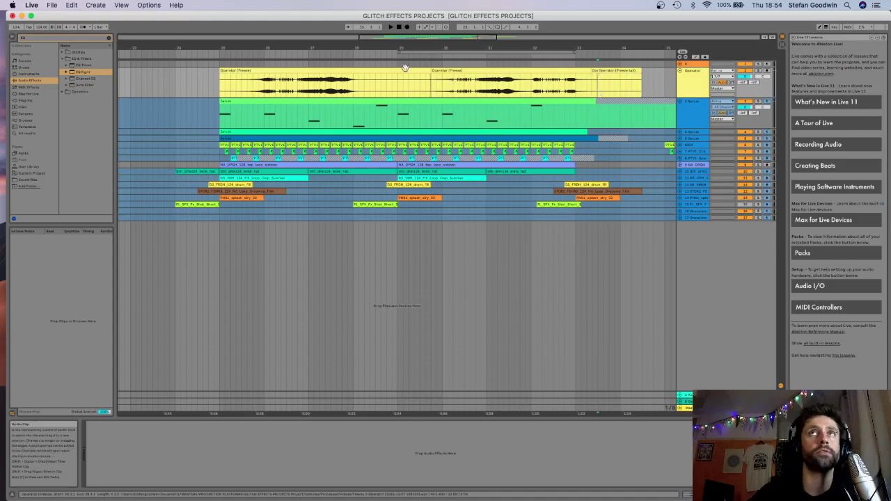
Insert a new MIDI track below Operator, find Granulator II among the Max for Live instruments and load it onto that track
key(super+shift+t)
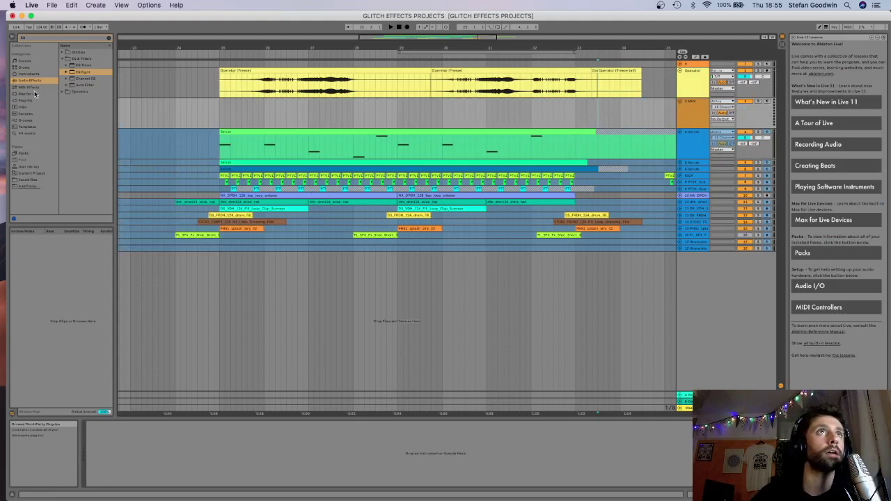
click(35, 94)
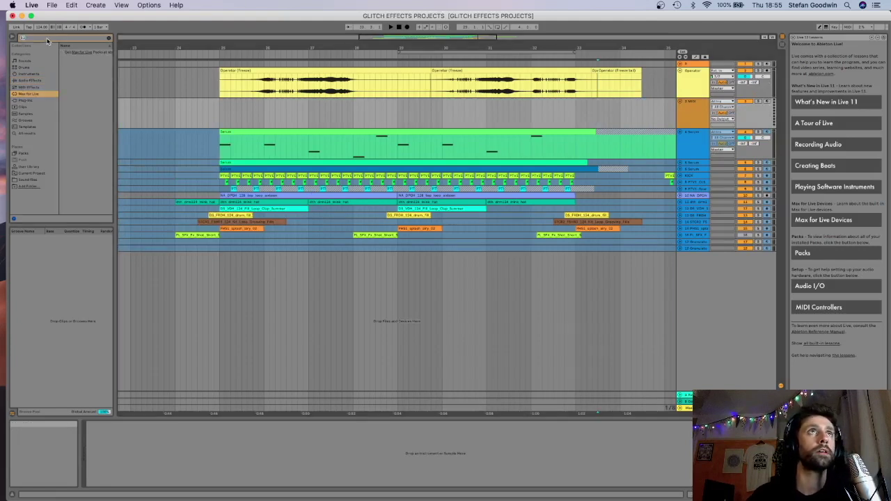
click(47, 37)
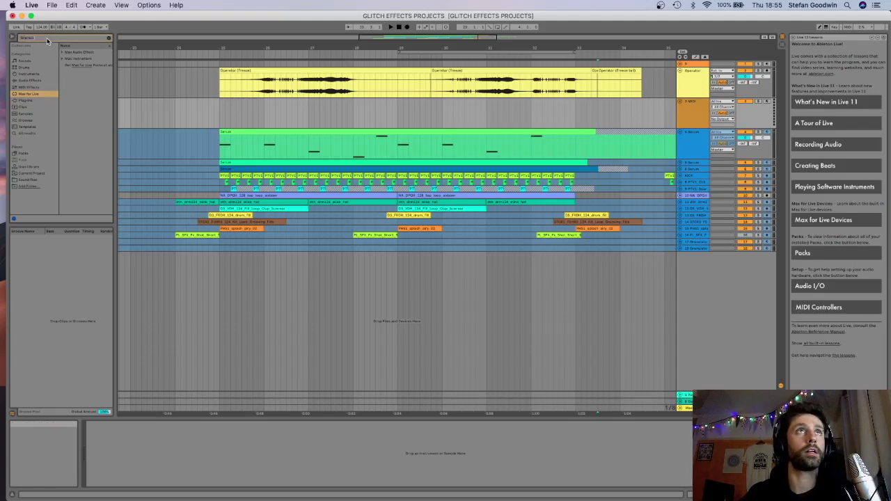
drag(64, 63, 685, 120)
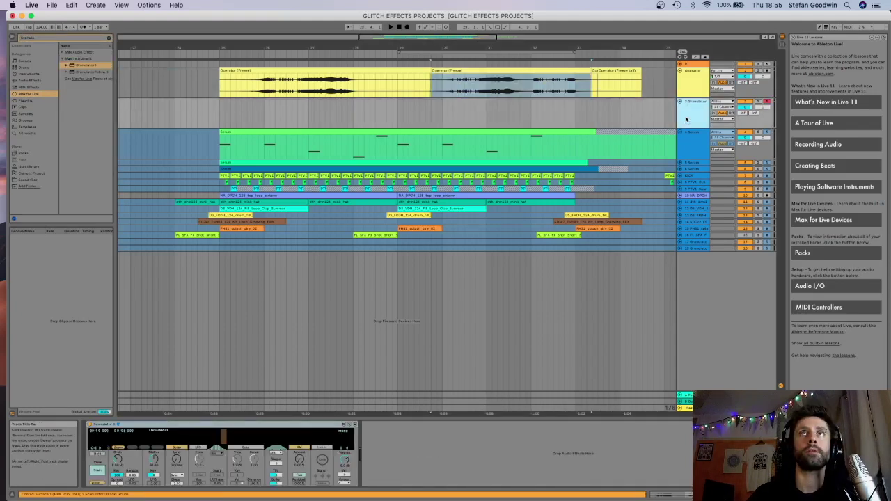
Load the second split Operator audio clip into Granulator II as its sample and adjust the file position and grain settings
click(507, 70)
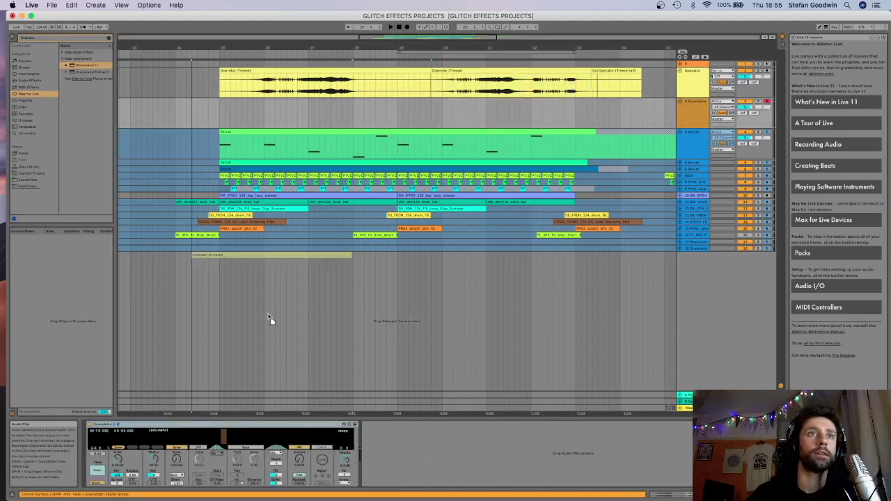
drag(217, 451, 218, 447)
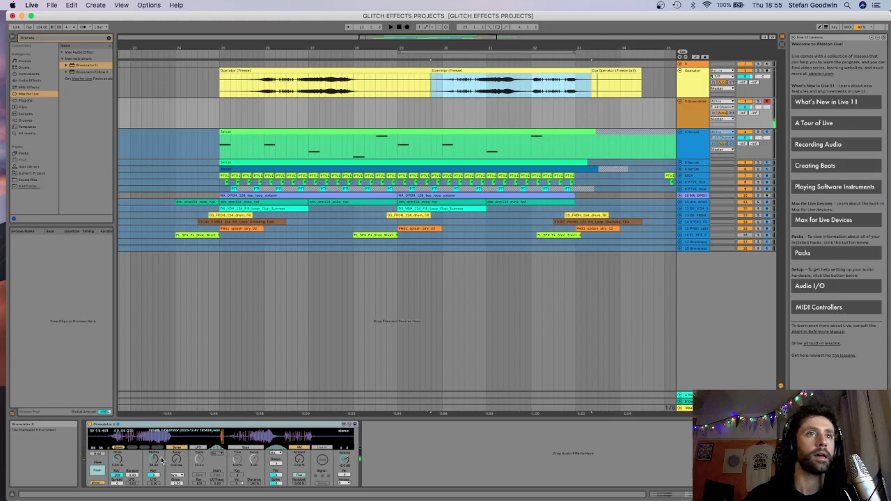
drag(155, 460, 158, 463)
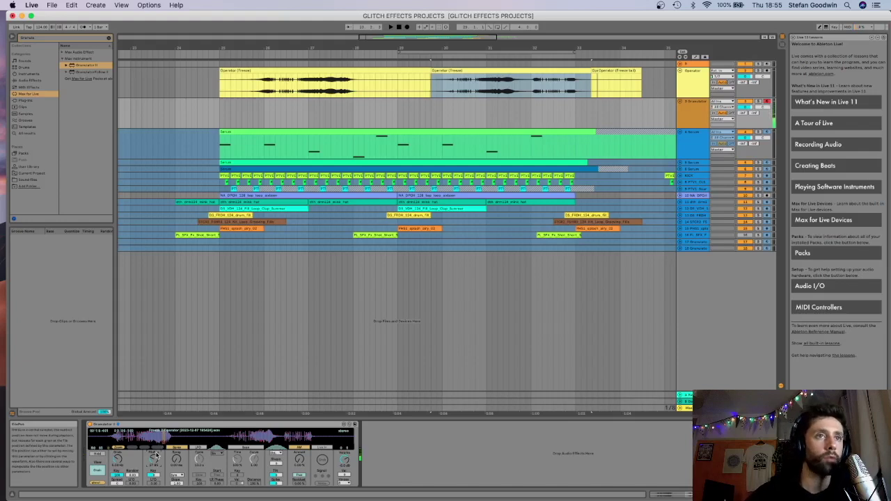
drag(154, 459, 155, 467)
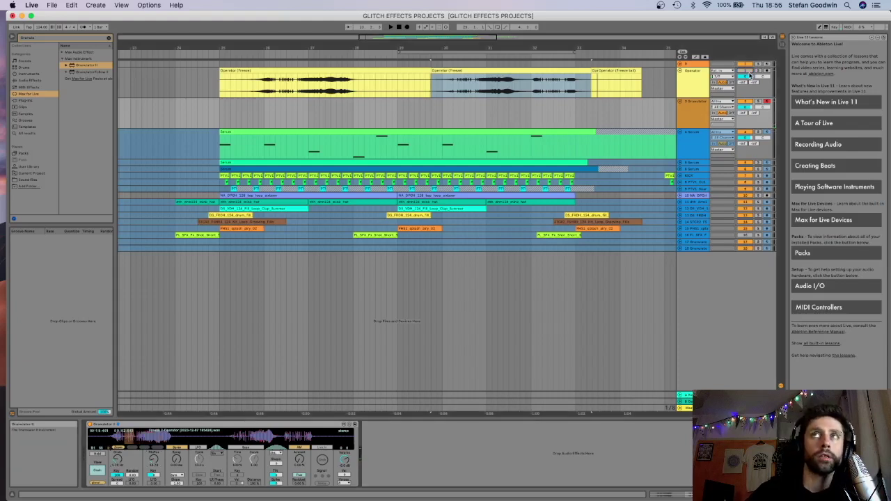
Record a long MIDI note on the Granulator II track from bar 29 to about bar 33 and select the recorded clip
click(396, 112)
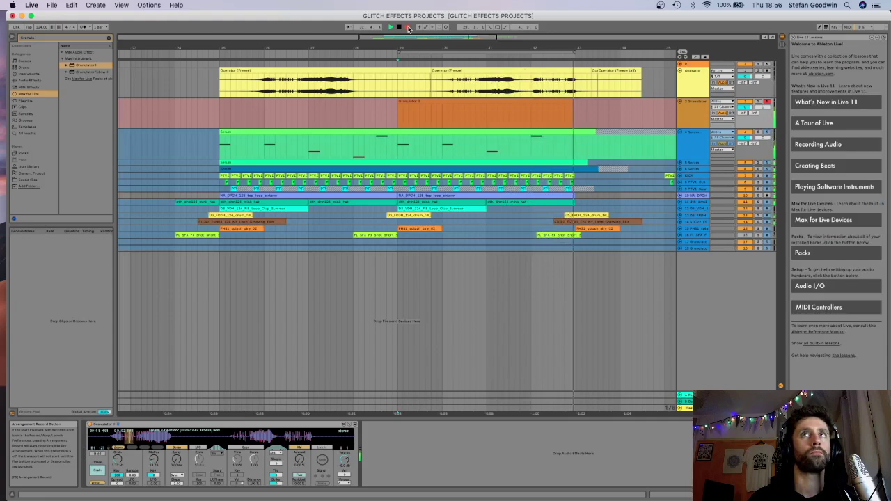
click(408, 27)
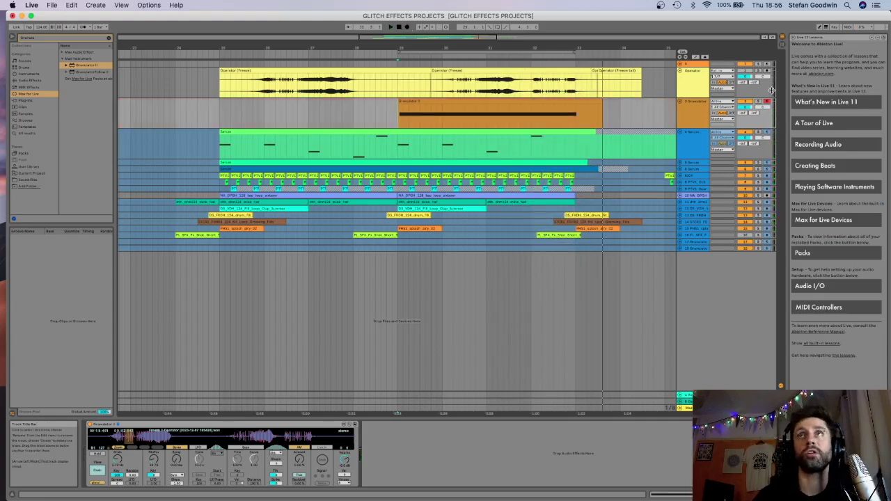
click(512, 106)
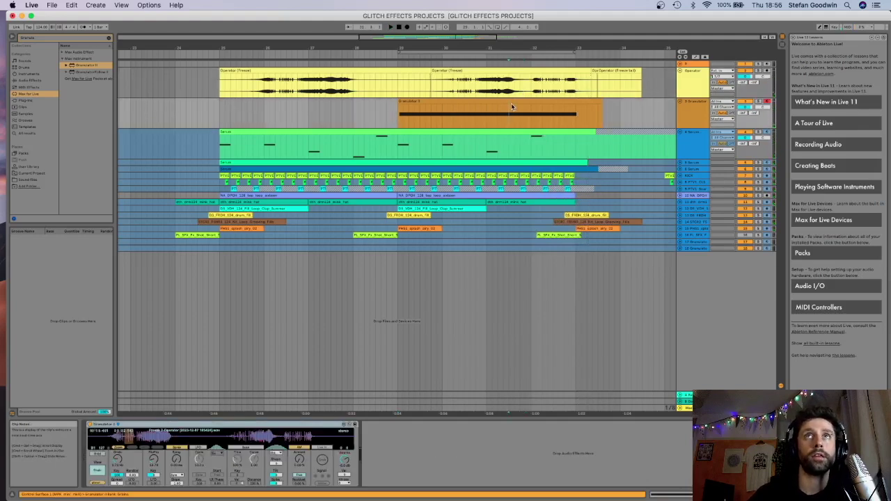
click(511, 103)
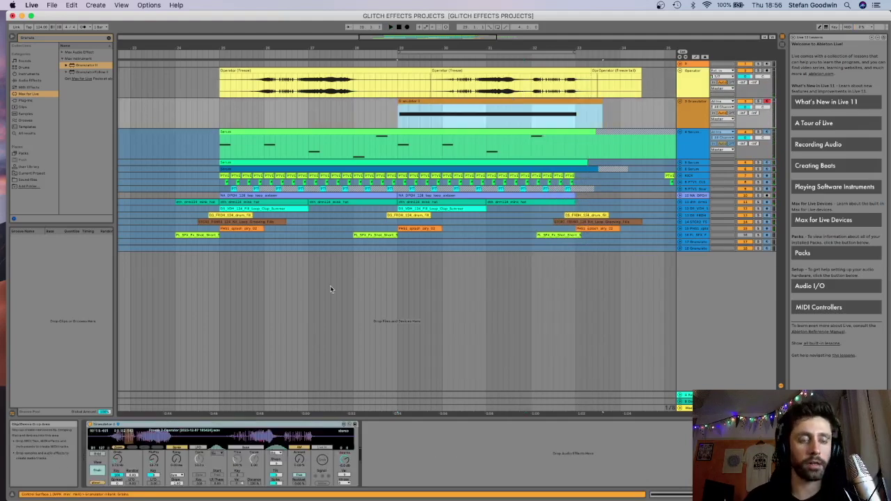
Automate Granulator II's Grain parameter to rise gradually from bar 29 to about bar 33 and fall again after it
key(a)
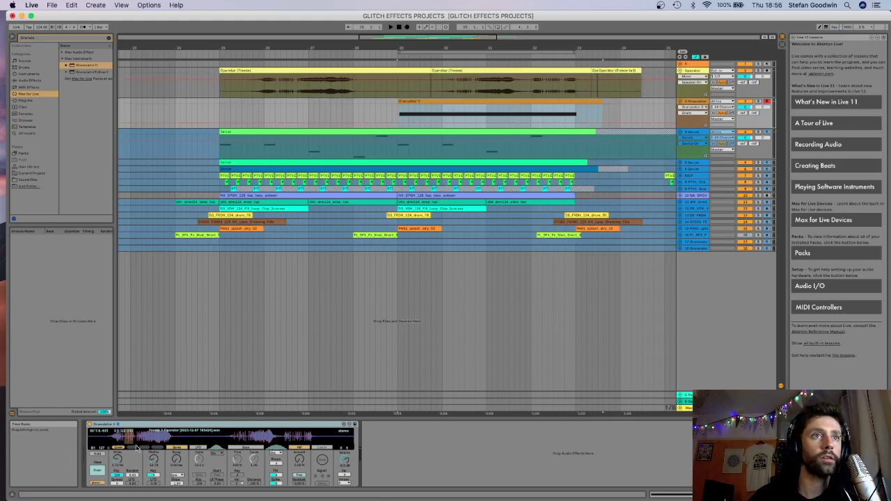
click(118, 457)
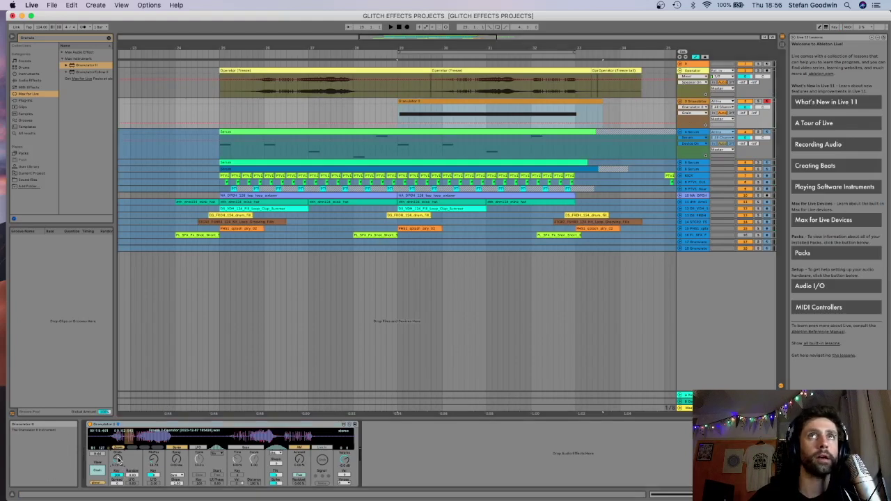
click(396, 125)
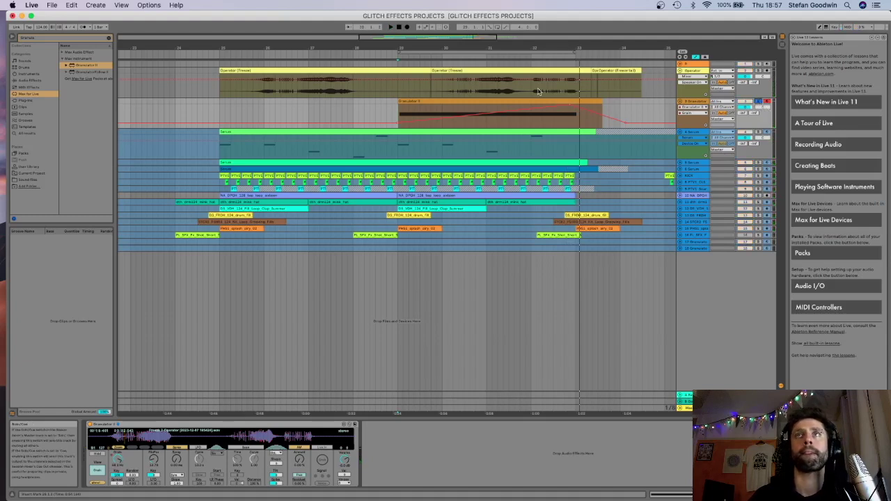
Lower the peak of the Grain automation near bar 33 and play the section back from bar 29
key(space)
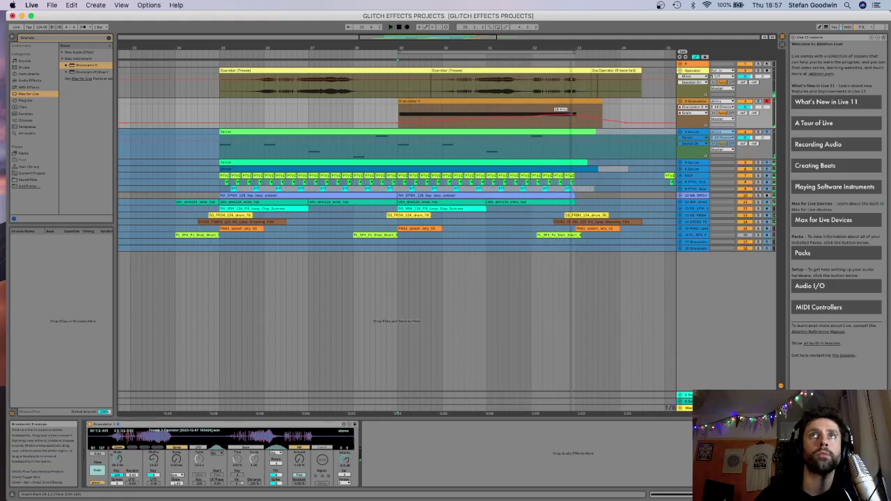
key(space)
key(space)
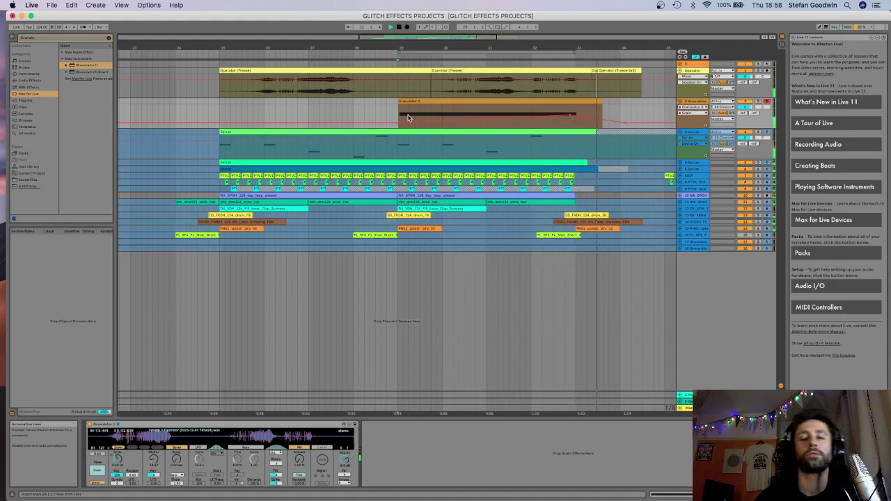
key(space)
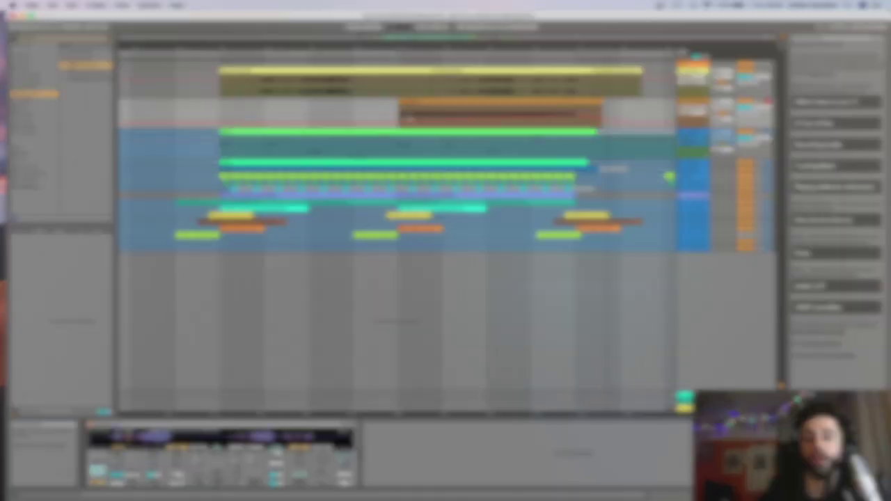